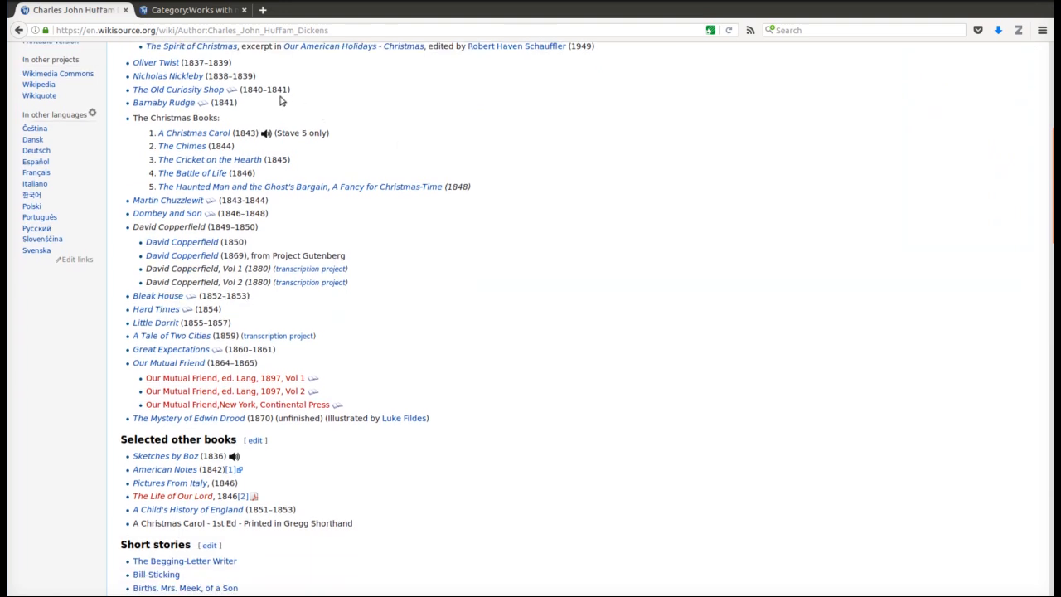
# Step: Look through the works, articles and reference listings on the Charles Dickens author page, ending back at its beginning
pyautogui.scroll(-5, 663, 156)
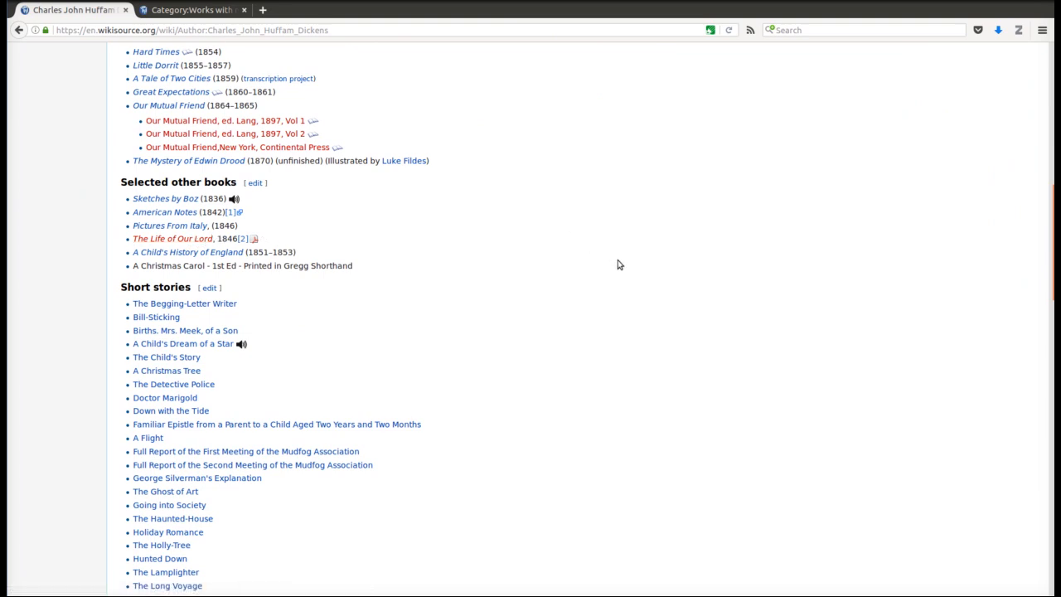
pyautogui.scroll(-1, 618, 264)
pyautogui.scroll(-15, 618, 264)
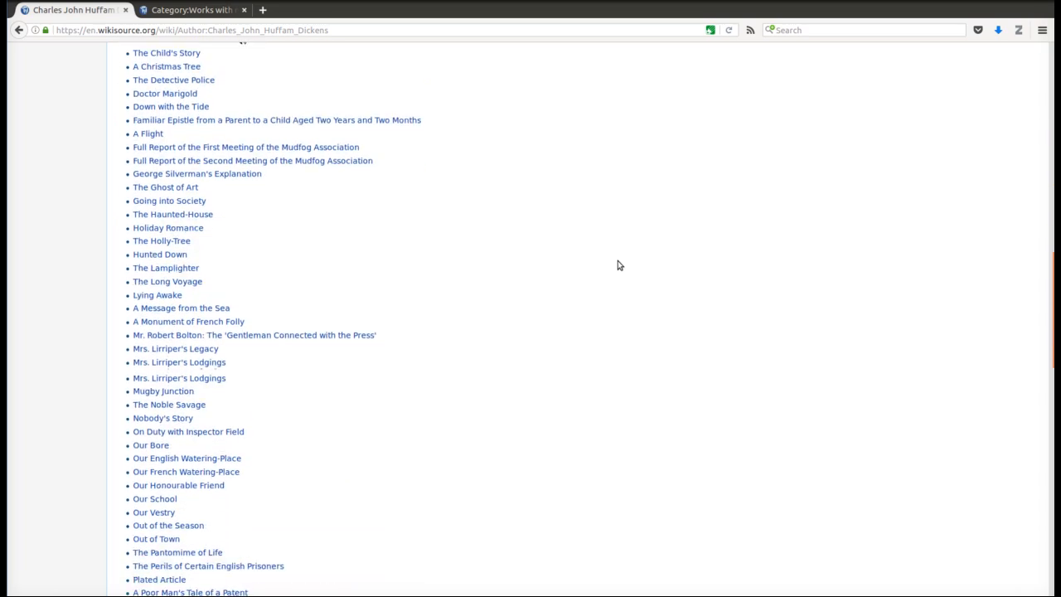
pyautogui.scroll(-10, 618, 264)
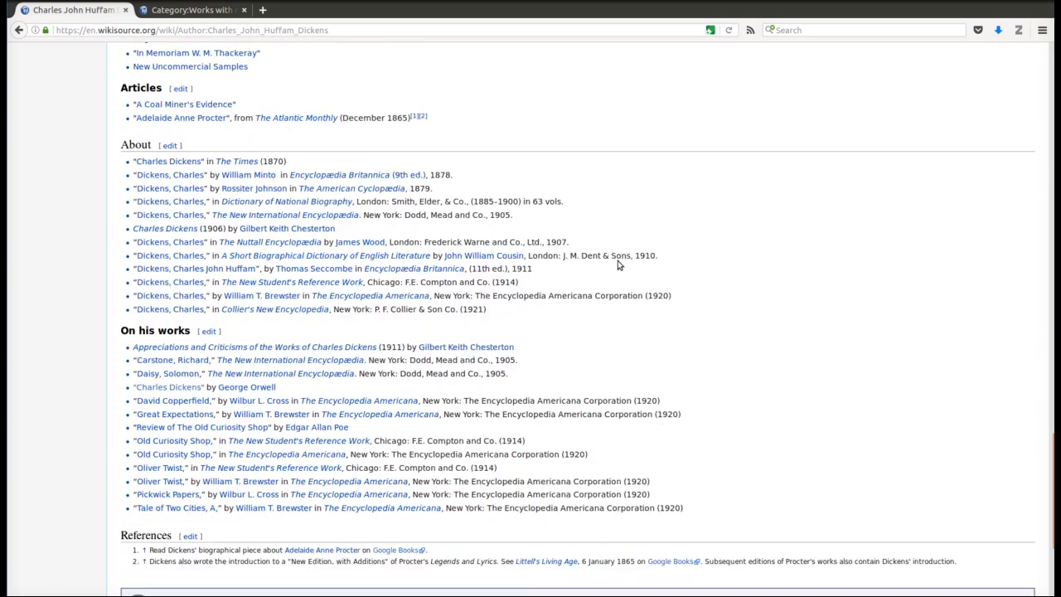
pyautogui.scroll(-3, 721, 280)
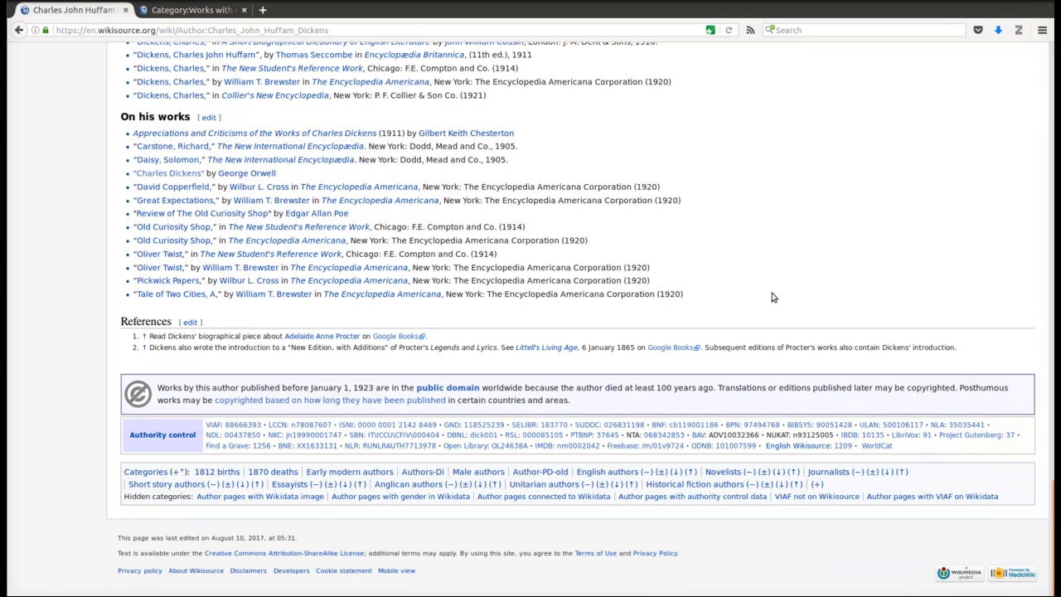
pyautogui.moveTo(1052, 548); pyautogui.dragTo(1052, 117)
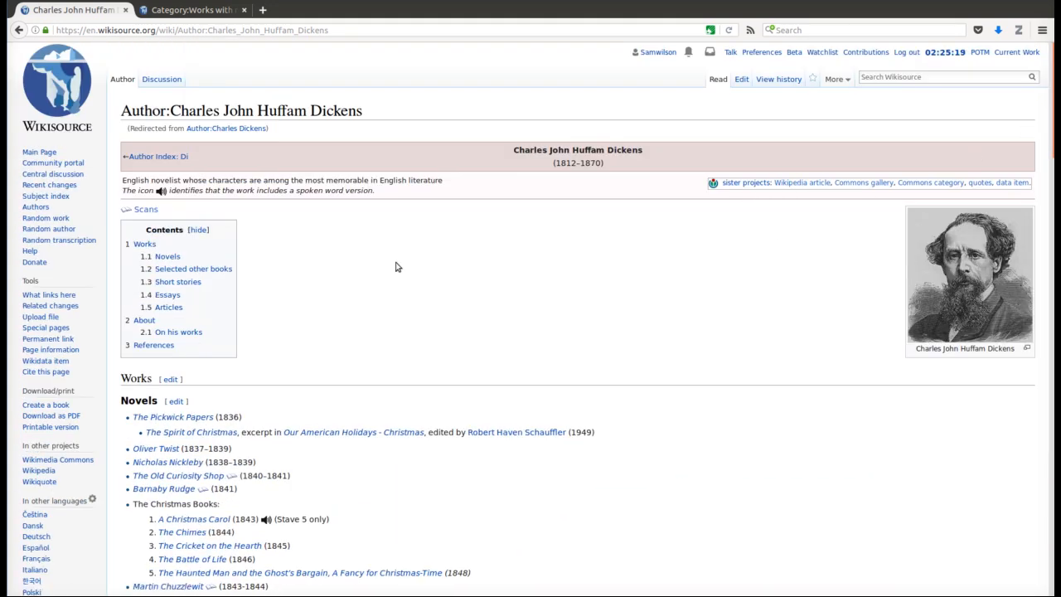
# Step: Look over the pages listed in the category "Works with non-existent author pages"
pyautogui.click(200, 11)
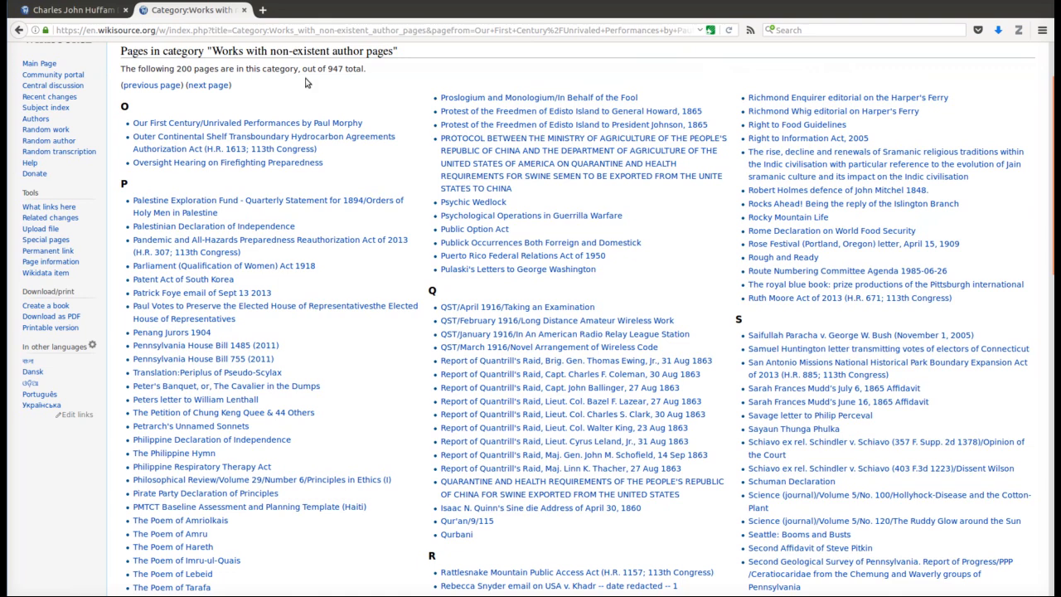
pyautogui.scroll(2, 406, 285)
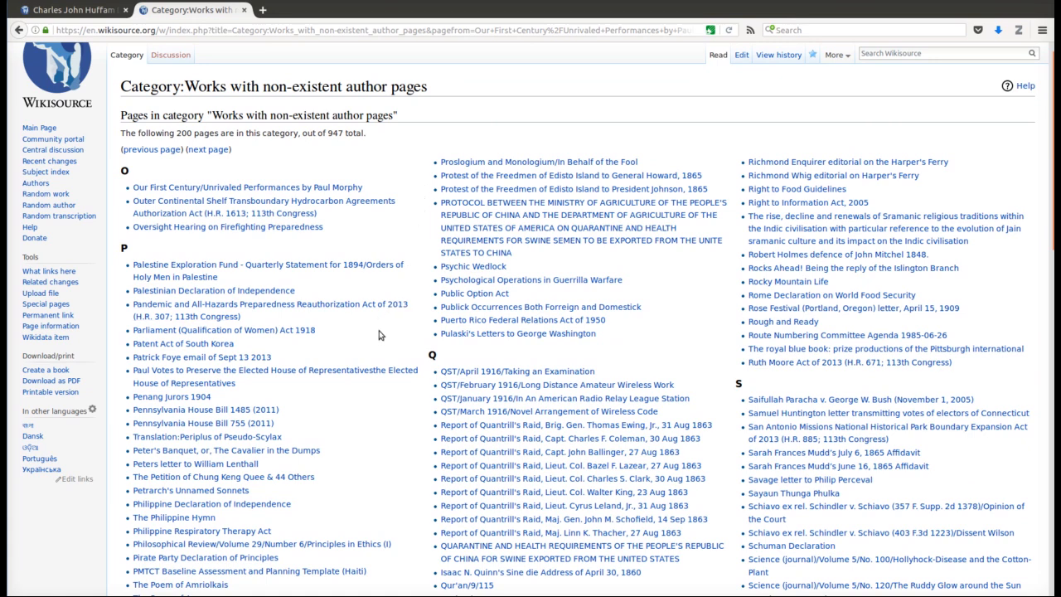
pyautogui.scroll(-2, 372, 395)
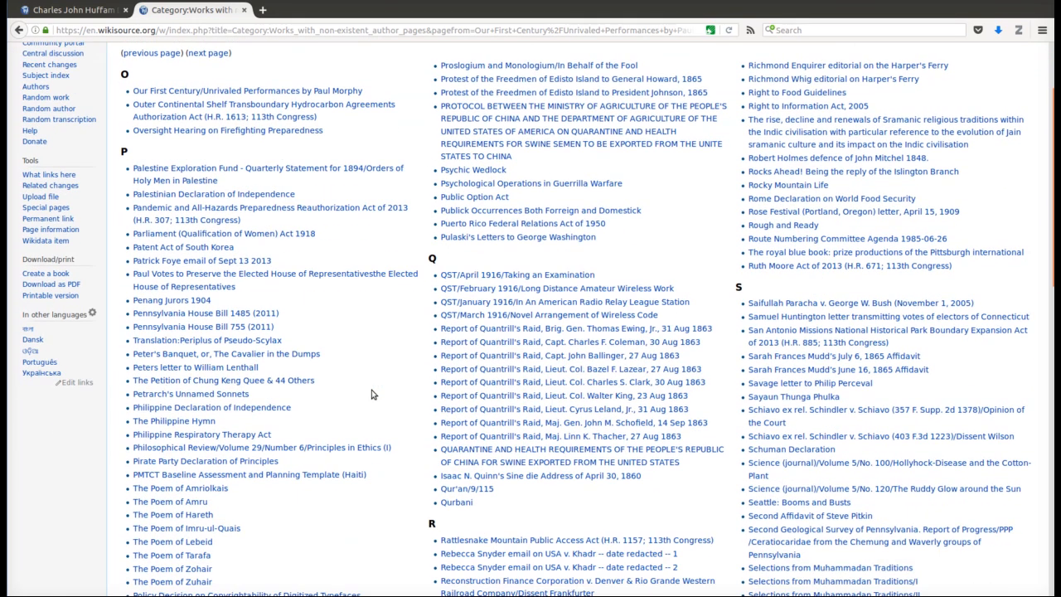
pyautogui.scroll(-3, 372, 395)
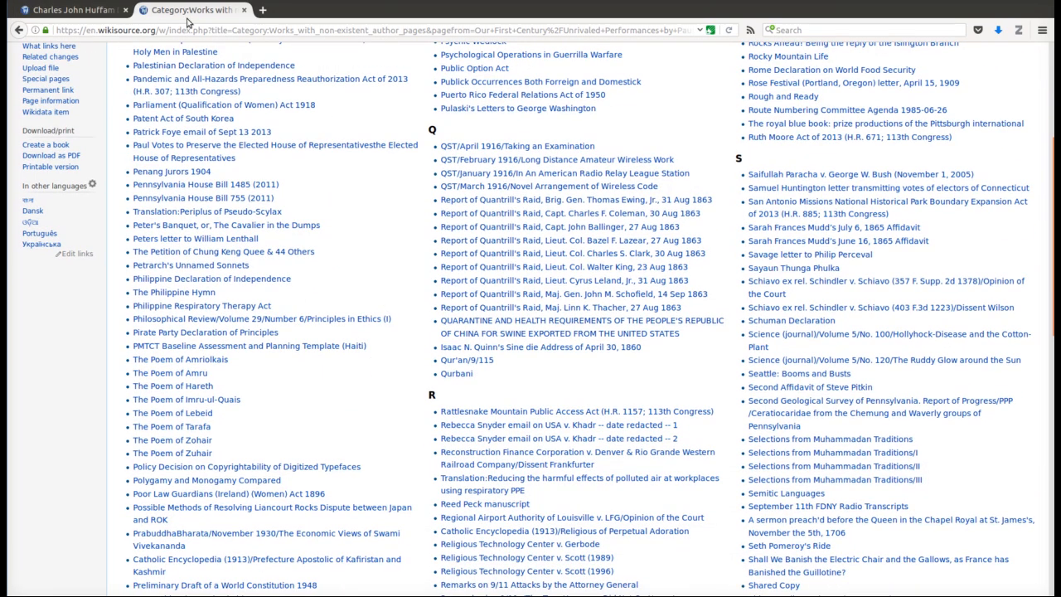
# Step: Open the Gadgets preferences and check the option that preloads header, textinfo and author templates, closing the preferences page when done
pyautogui.click(106, 12)
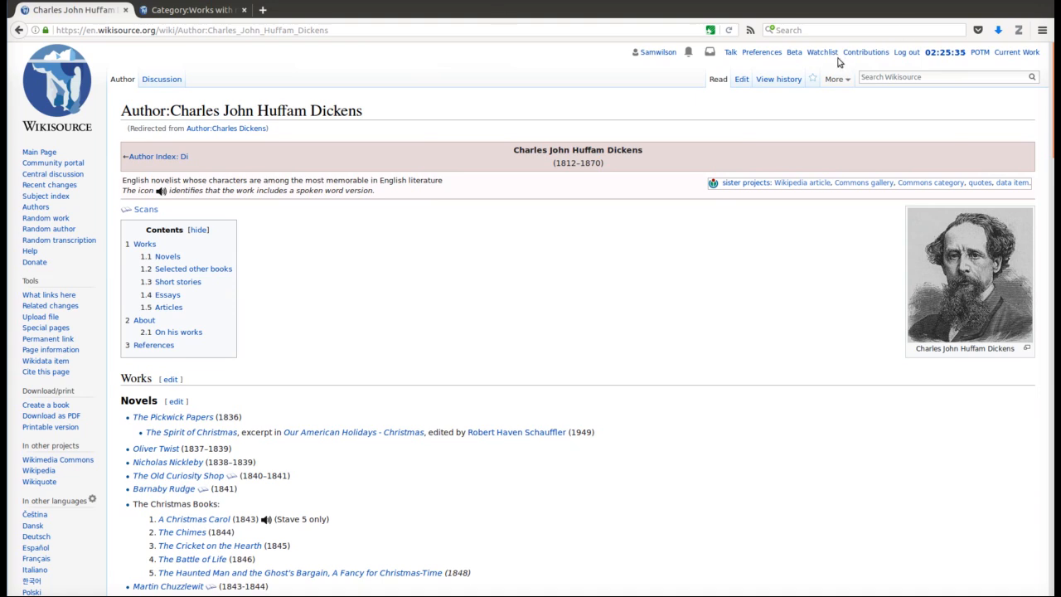
pyautogui.middleClick(766, 55)
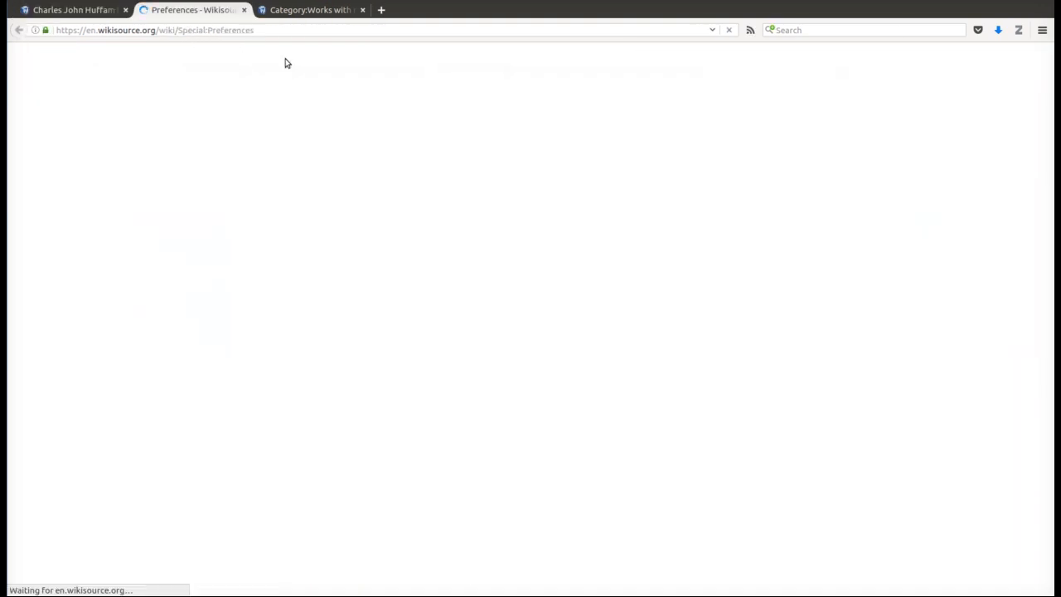
pyautogui.click(413, 140)
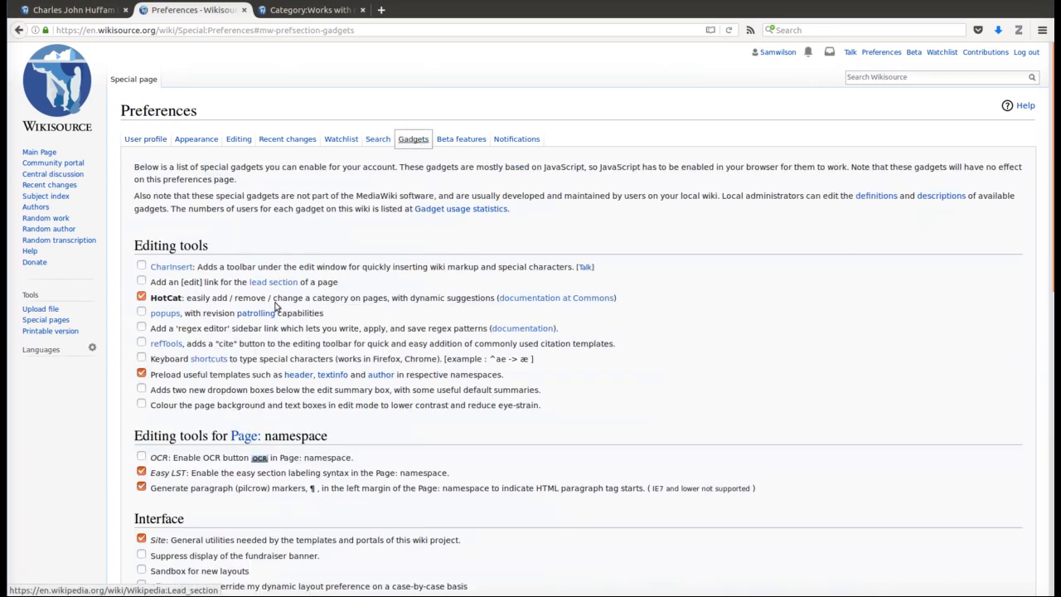
pyautogui.moveTo(149, 374); pyautogui.dragTo(563, 375)
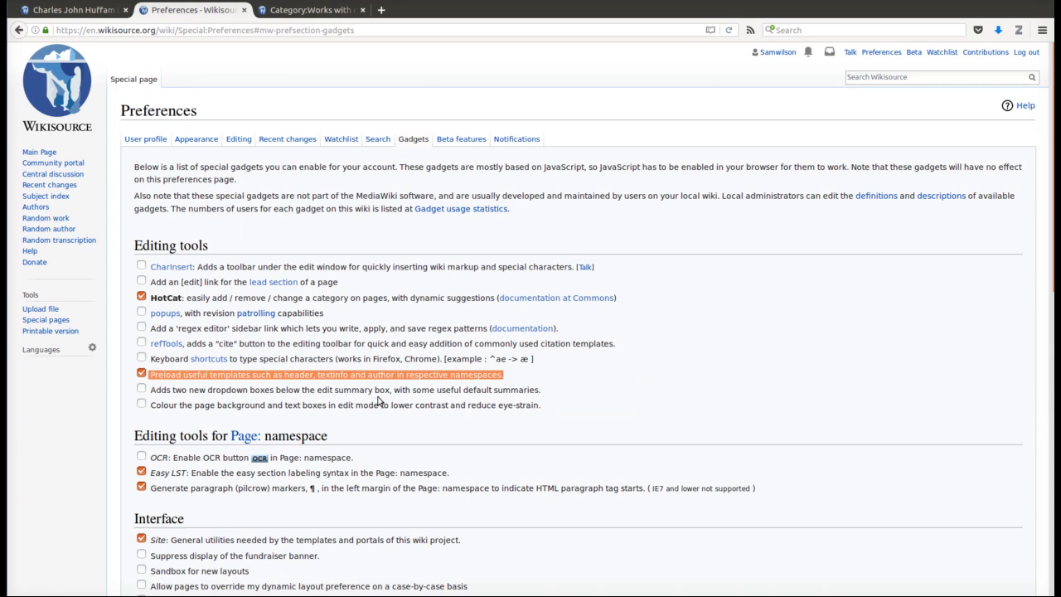
pyautogui.click(534, 380)
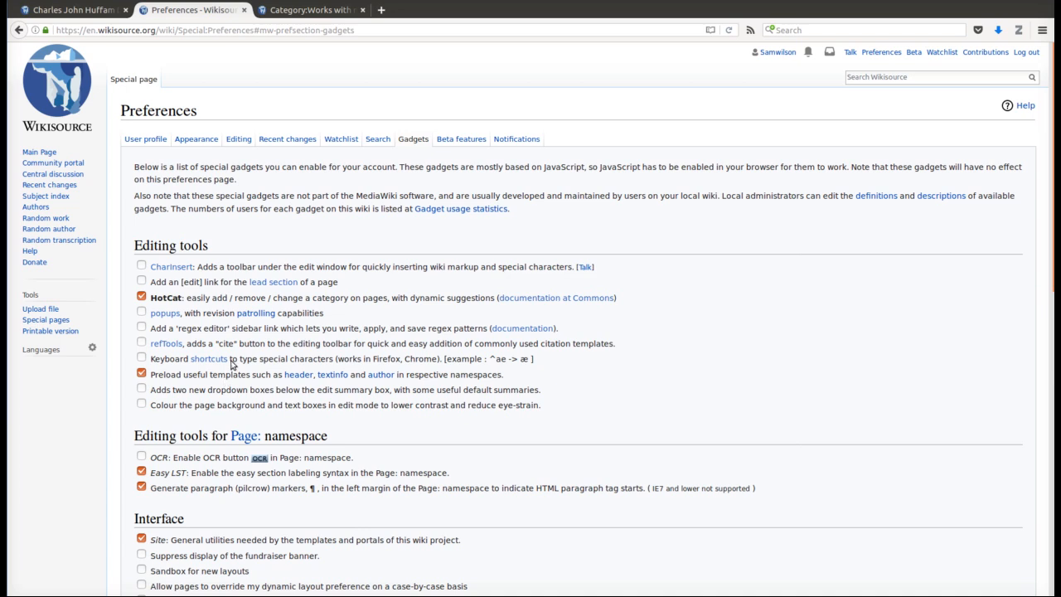
pyautogui.click(244, 10)
# Step: Open the work "Psychic Wedlock" in a new tab from the category of works with non-existent author pages
pyautogui.click(216, 11)
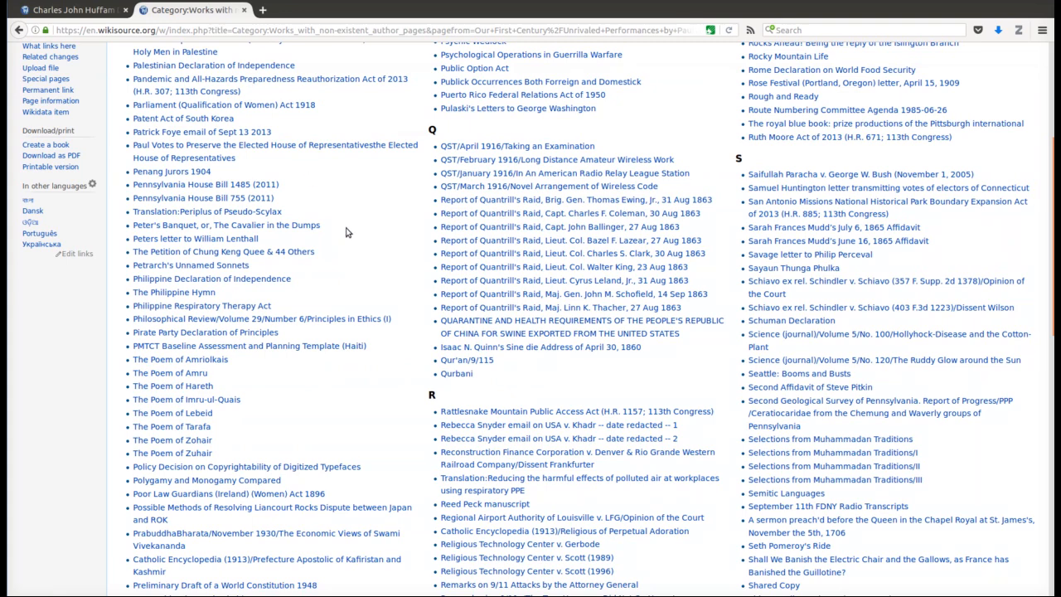
pyautogui.scroll(-1, 356, 232)
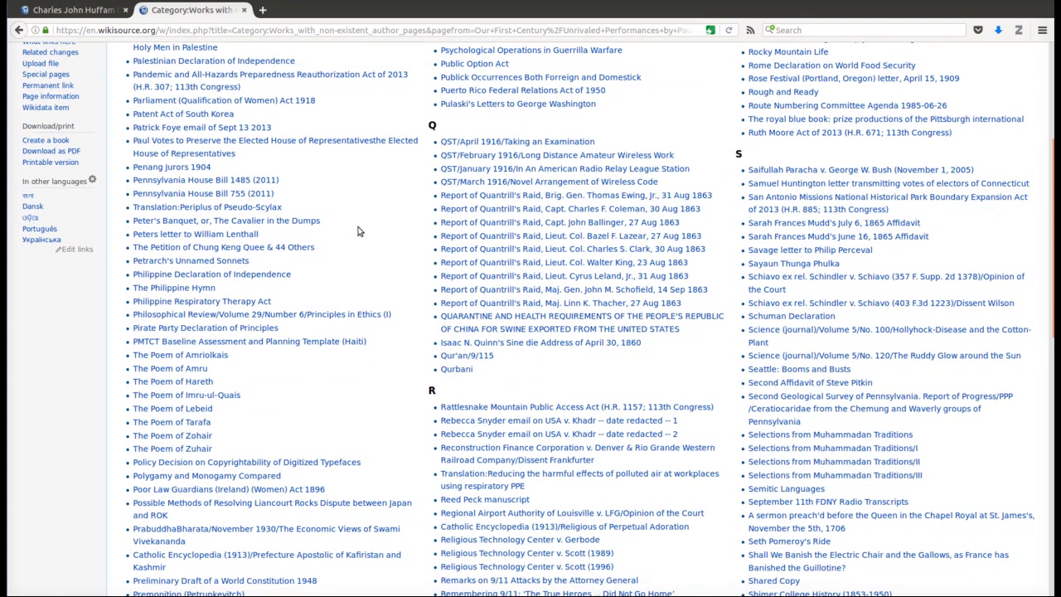
pyautogui.scroll(5, 390, 199)
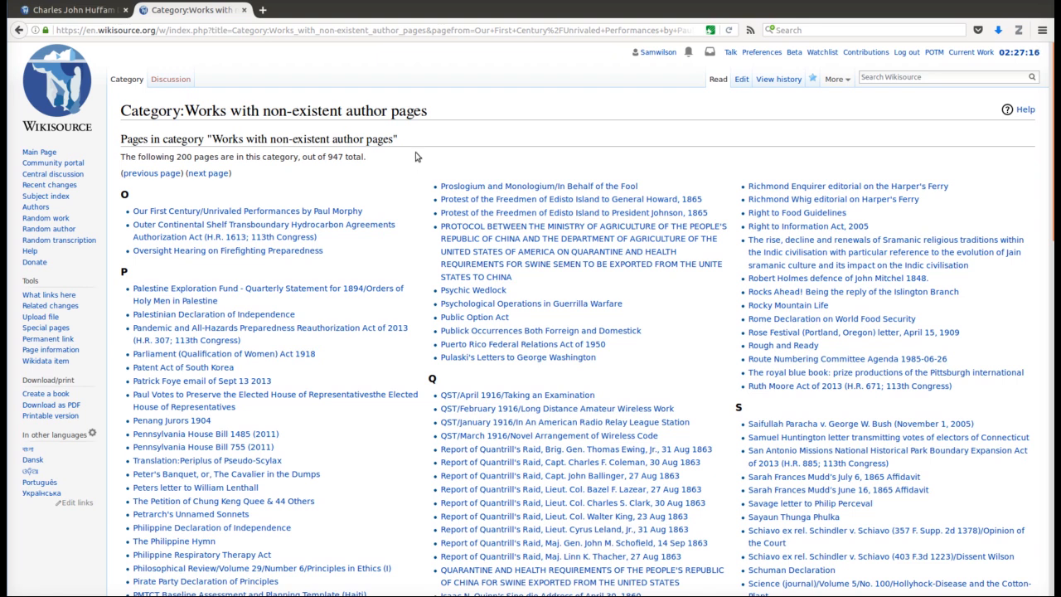
pyautogui.middleClick(472, 291)
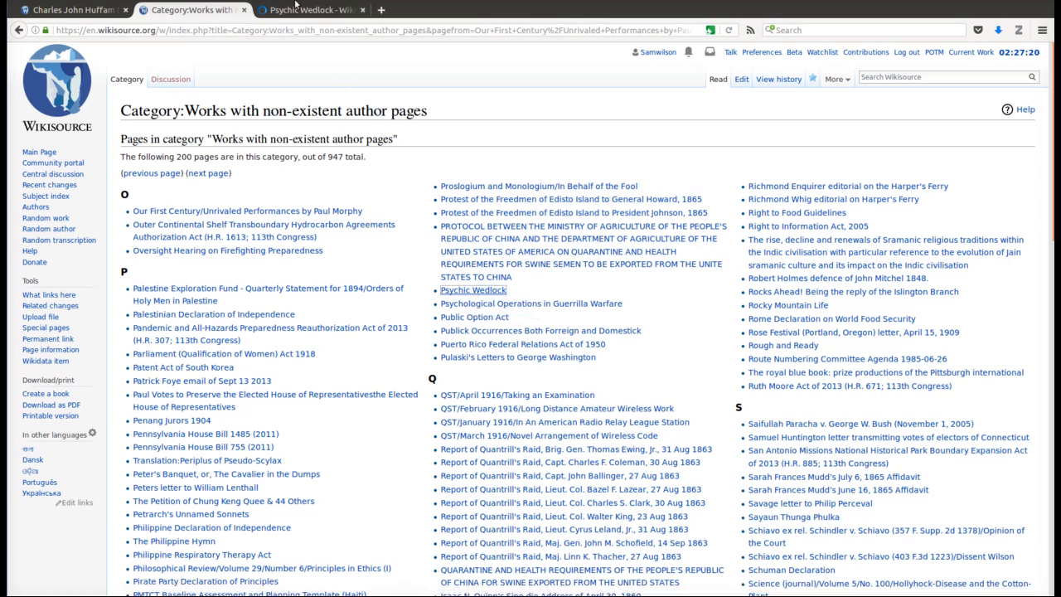
pyautogui.click(307, 10)
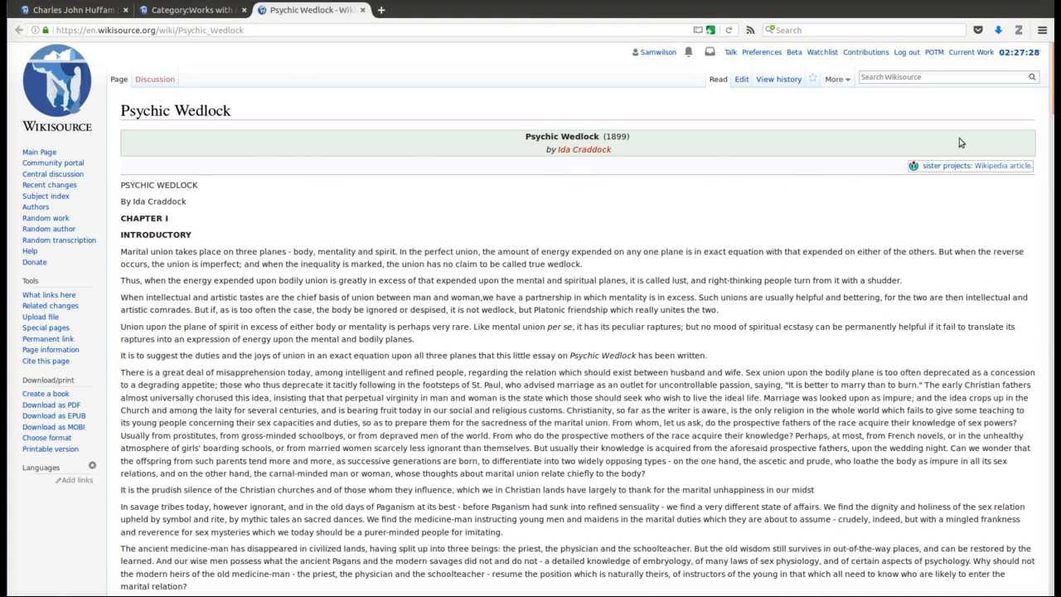
# Step: Open the Wikipedia article linked from Psychic Wedlock in its own tab, and return to the work's page
pyautogui.middleClick(1004, 166)
pyautogui.click(402, 14)
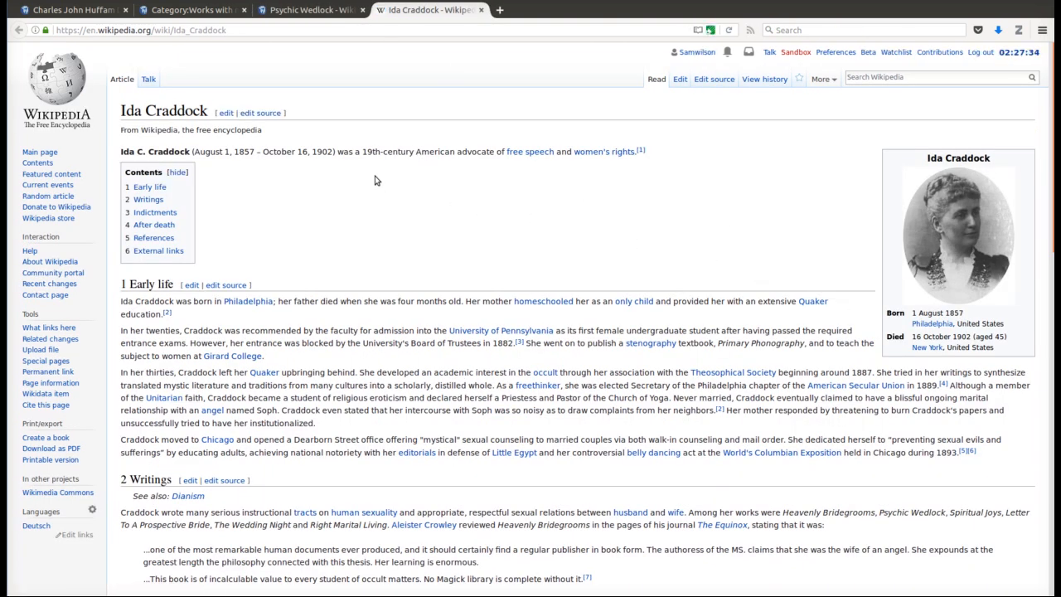
pyautogui.click(336, 15)
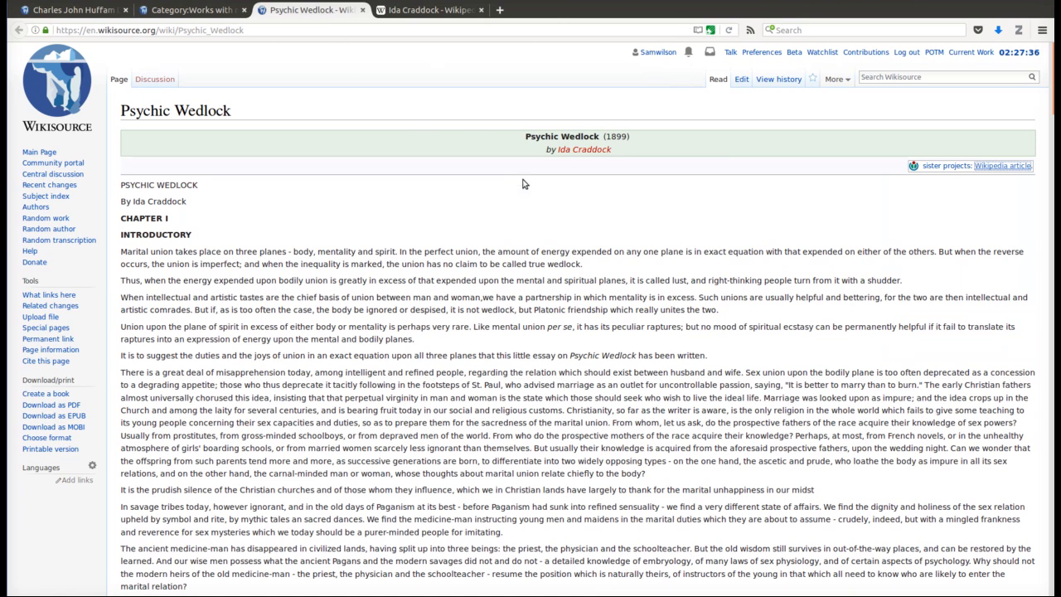
# Step: Start creating the missing Ida Craddock author page from the work's author link and delete the birthyear and deathyear parameters
pyautogui.click(571, 149)
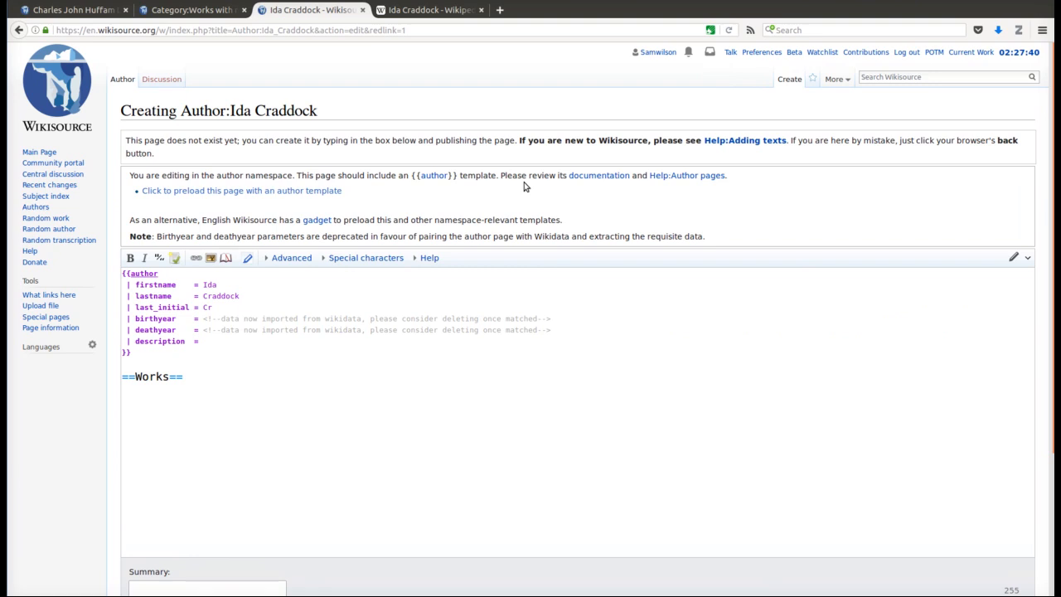
pyautogui.moveTo(182, 110); pyautogui.dragTo(354, 109)
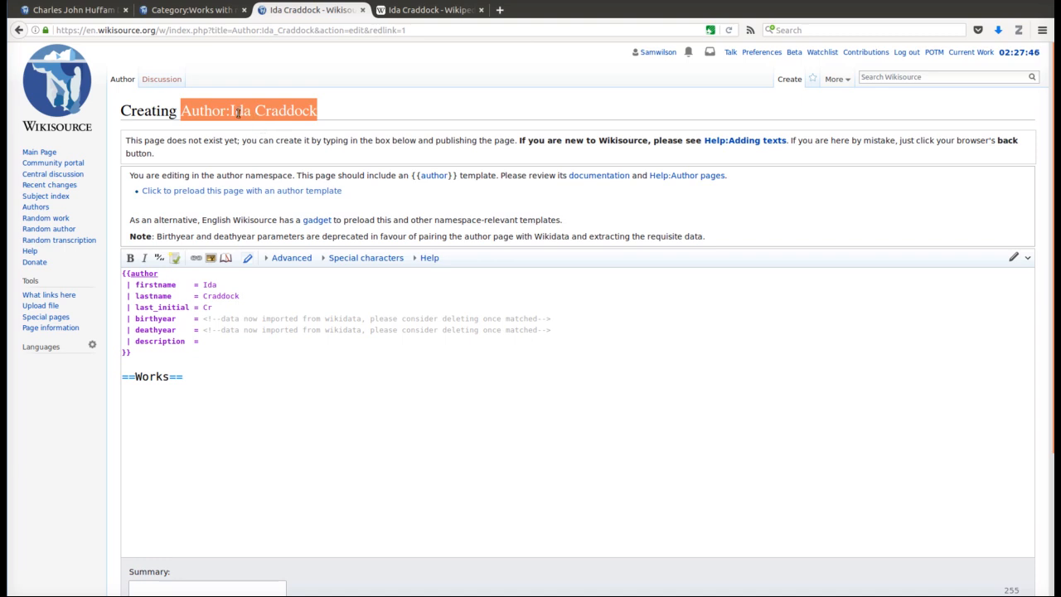
pyautogui.click(332, 117)
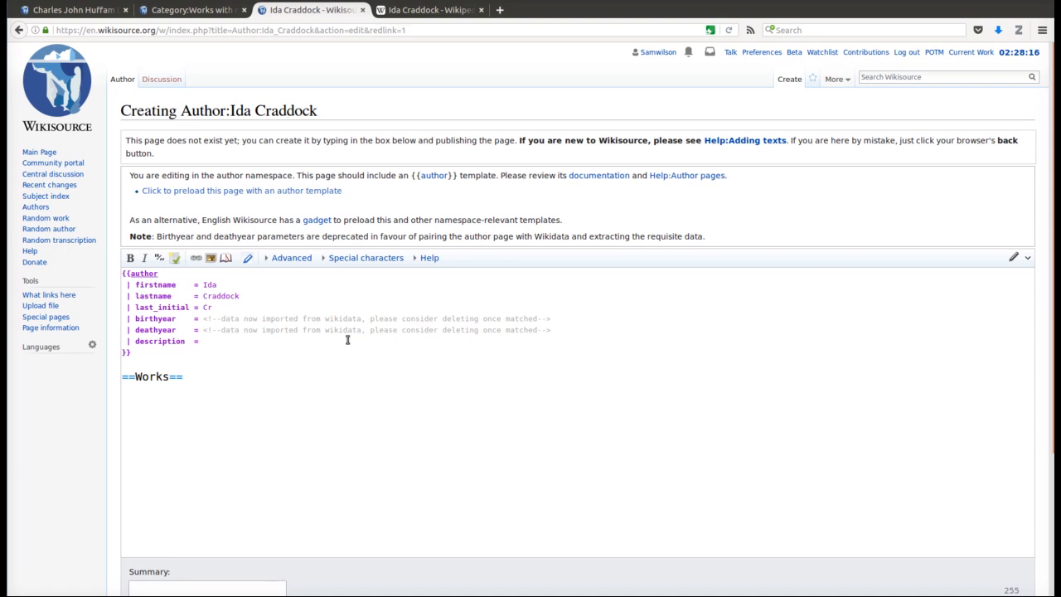
pyautogui.moveTo(568, 330); pyautogui.dragTo(570, 309)
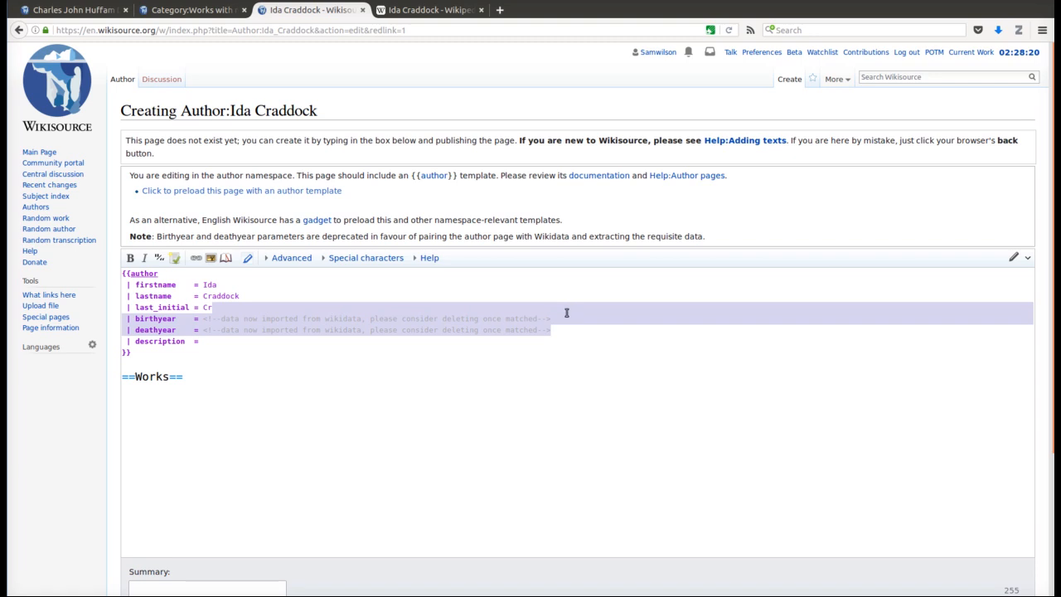
pyautogui.press('Delete')
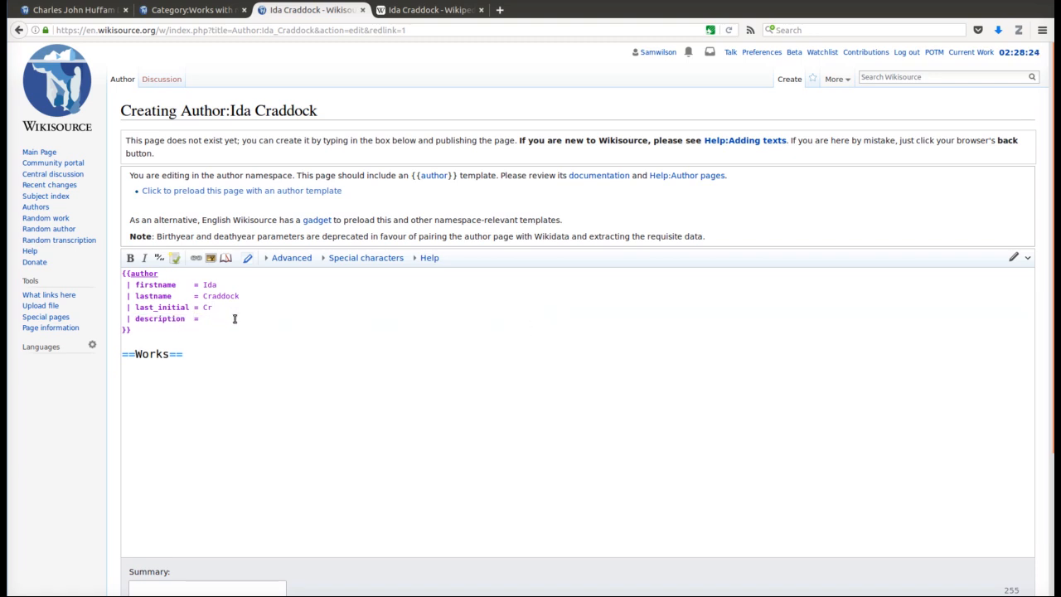
# Step: Copy "19th-century American advocate of free speech and women's rights." from the Wikipedia article into the author template's description
pyautogui.click(424, 9)
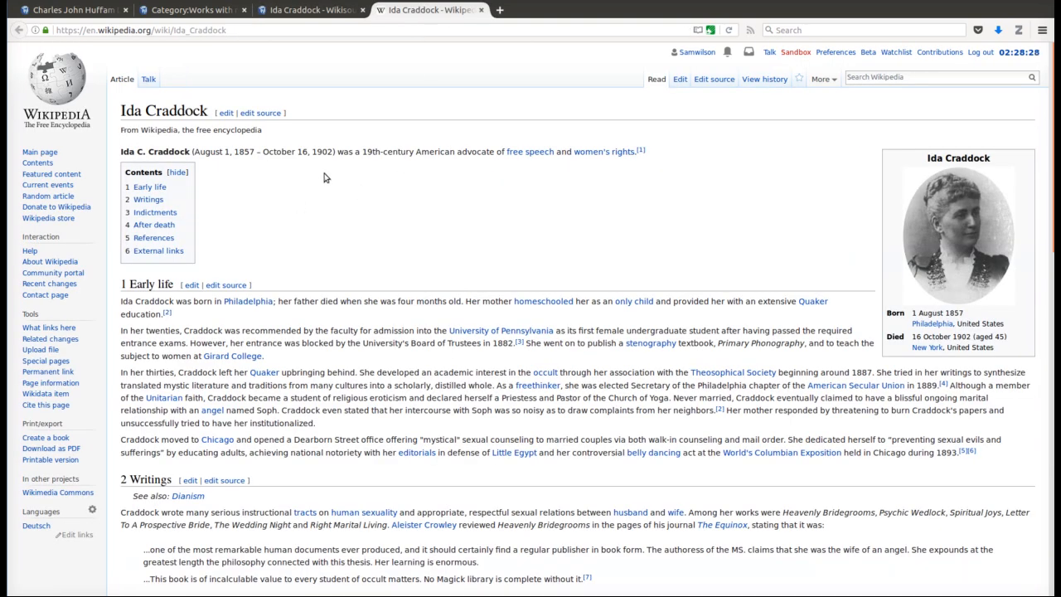
pyautogui.moveTo(363, 151); pyautogui.dragTo(651, 157)
pyautogui.hotkey('ctrl', 'c')
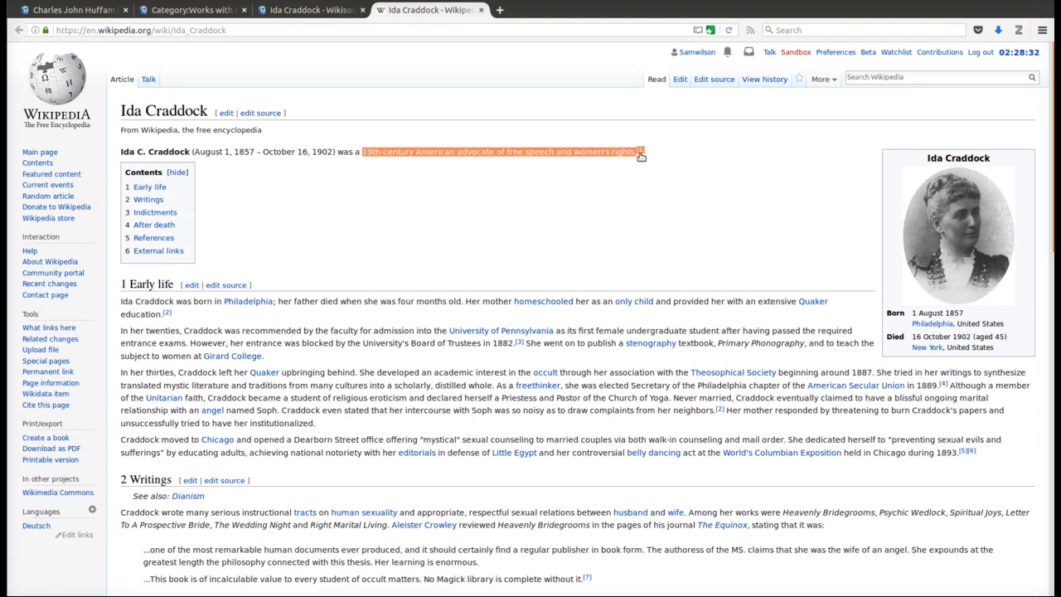
pyautogui.click(330, 16)
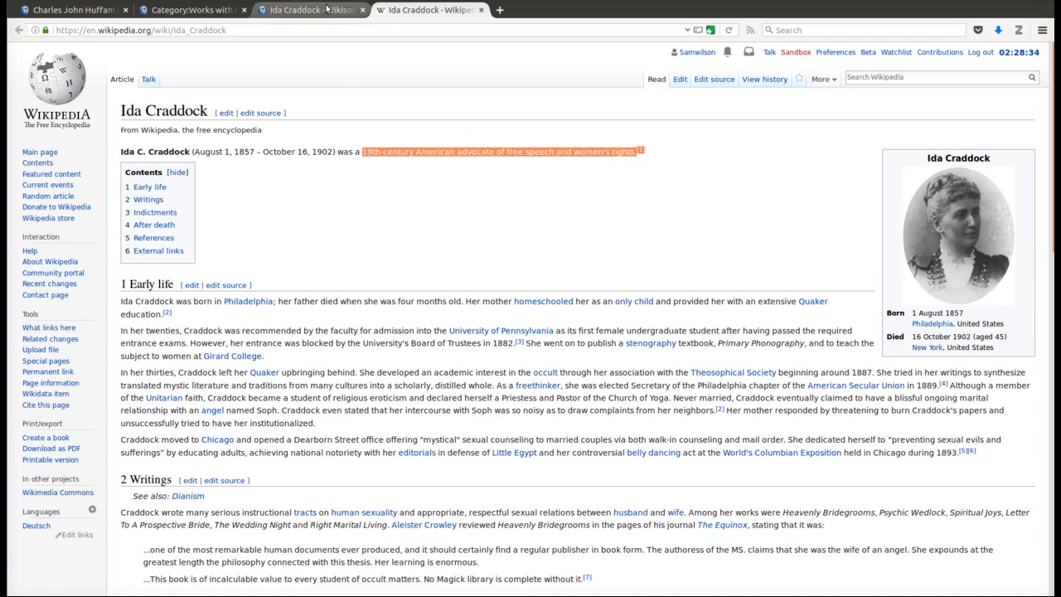
pyautogui.hotkey('ctrl', 'v')
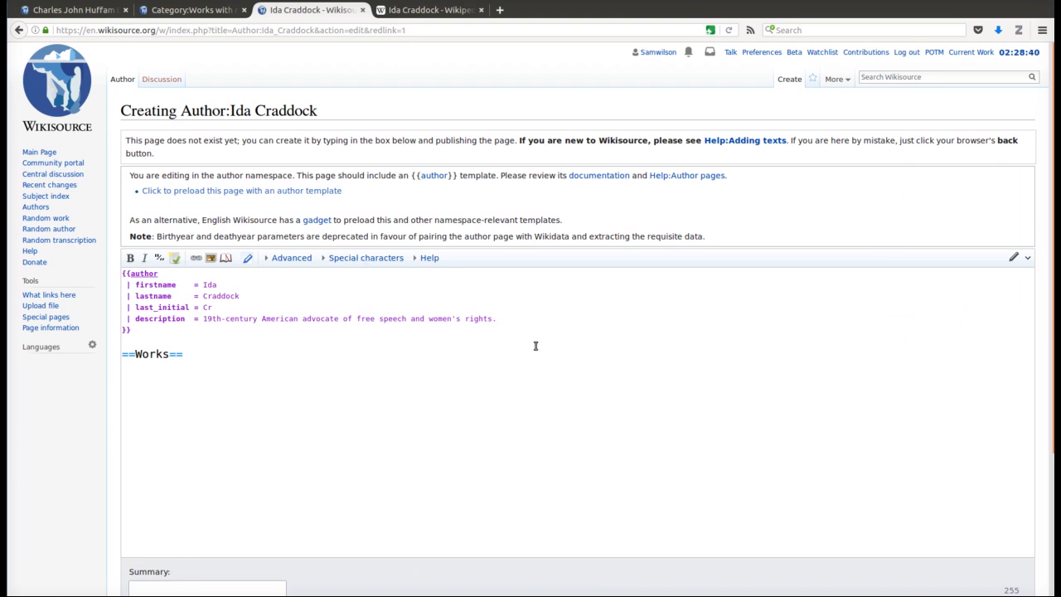
# Step: Add a bulleted wiki link to Psychic Wedlock under the Works heading, copying the title from the work's page
pyautogui.click(247, 391)
pyautogui.click(210, 11)
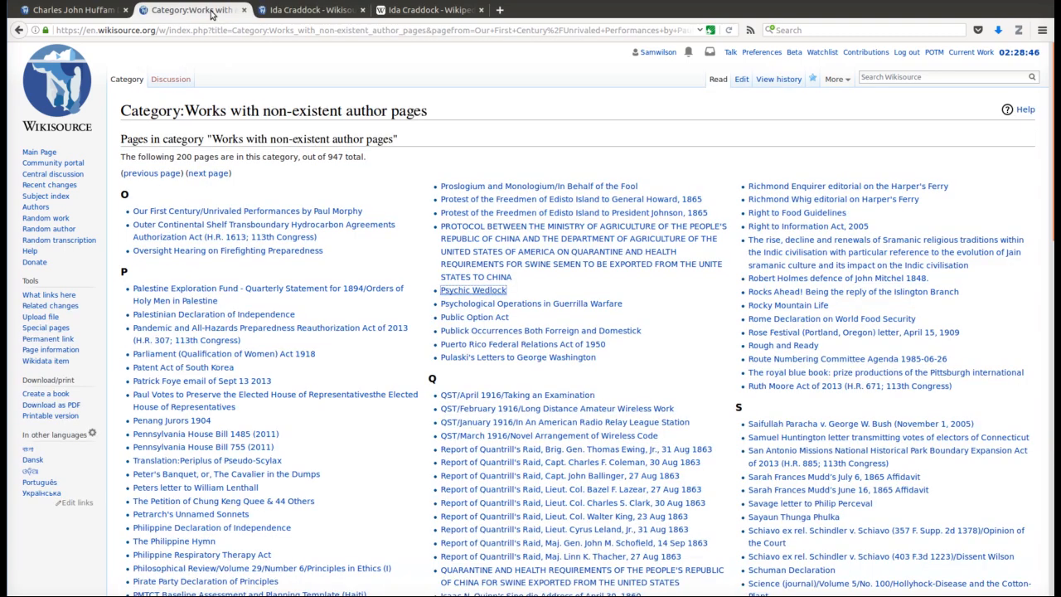
pyautogui.middleClick(462, 292)
pyautogui.click(288, 11)
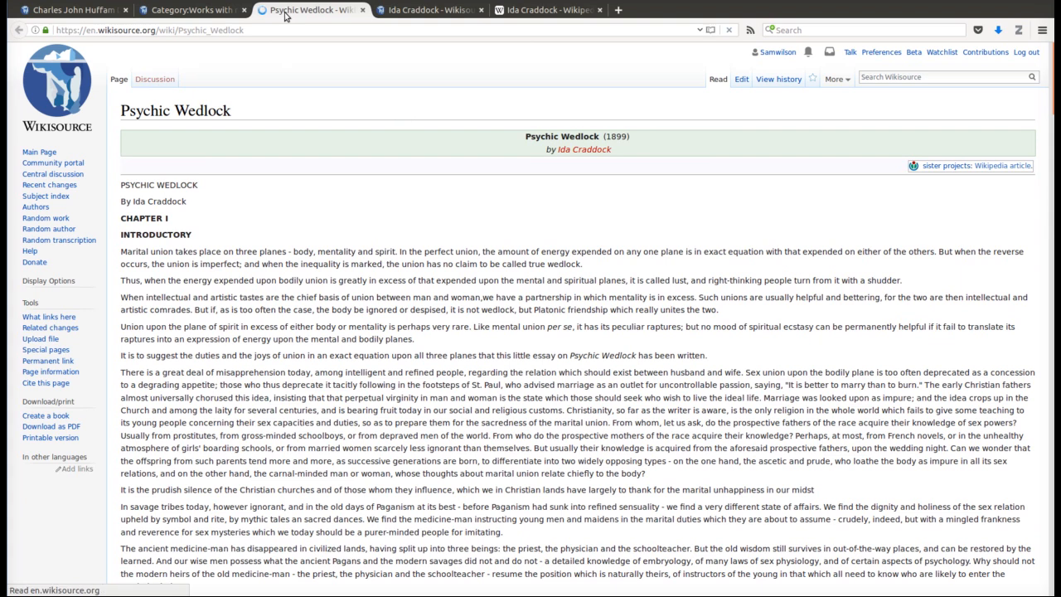
pyautogui.tripleClick(158, 108)
pyautogui.hotkey('ctrl', 'c')
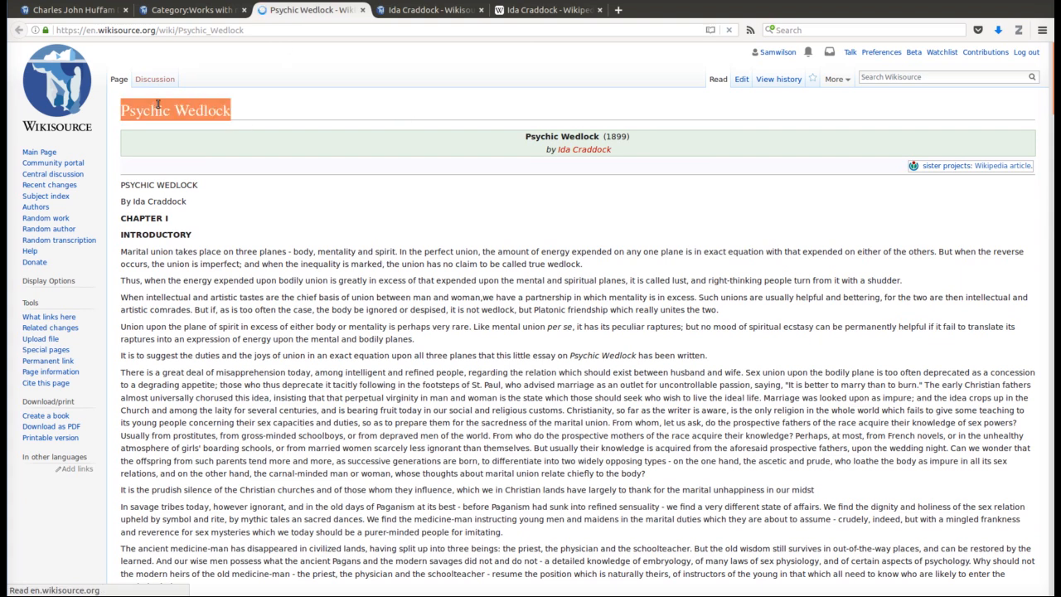
pyautogui.click(419, 11)
pyautogui.write('* [[')
pyautogui.hotkey('ctrl', 'v')
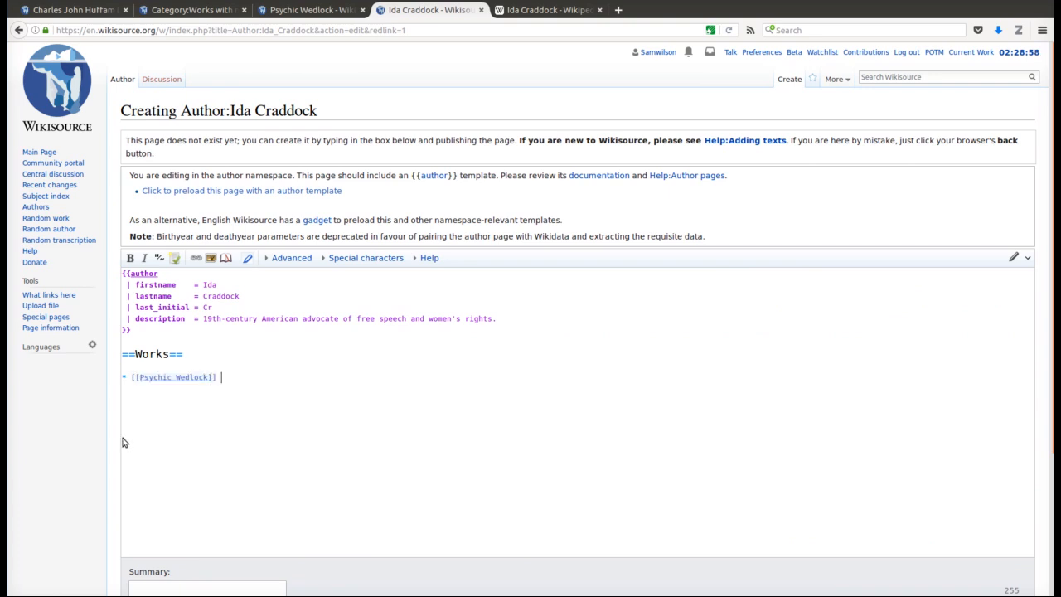
# Step: Look up the publication year on the work's page, add 1899 after the Psychic Wedlock link, and publish the new author page
pyautogui.click(299, 10)
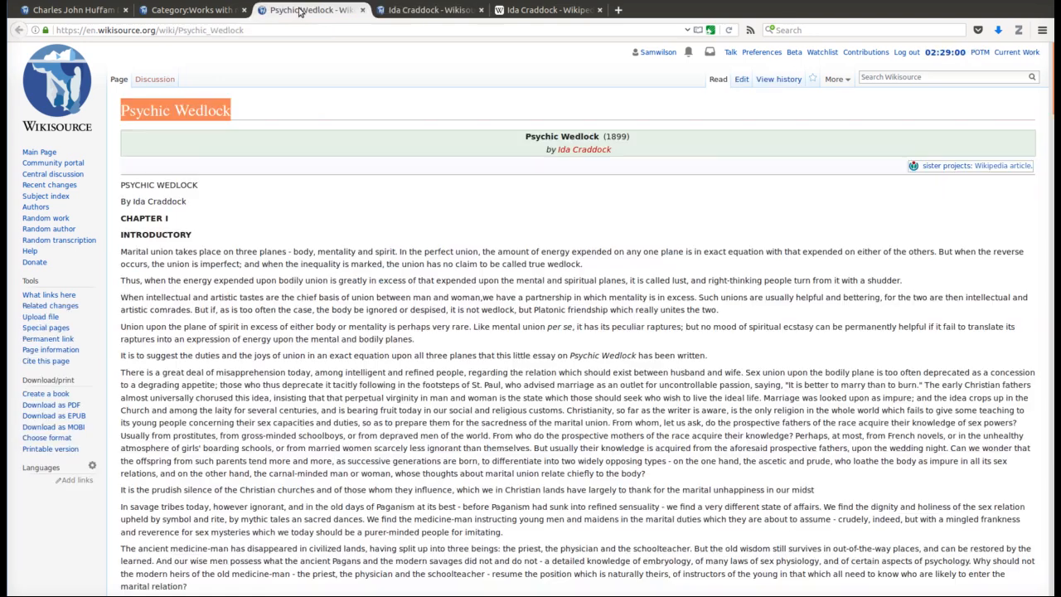
pyautogui.click(423, 10)
pyautogui.write('1899')
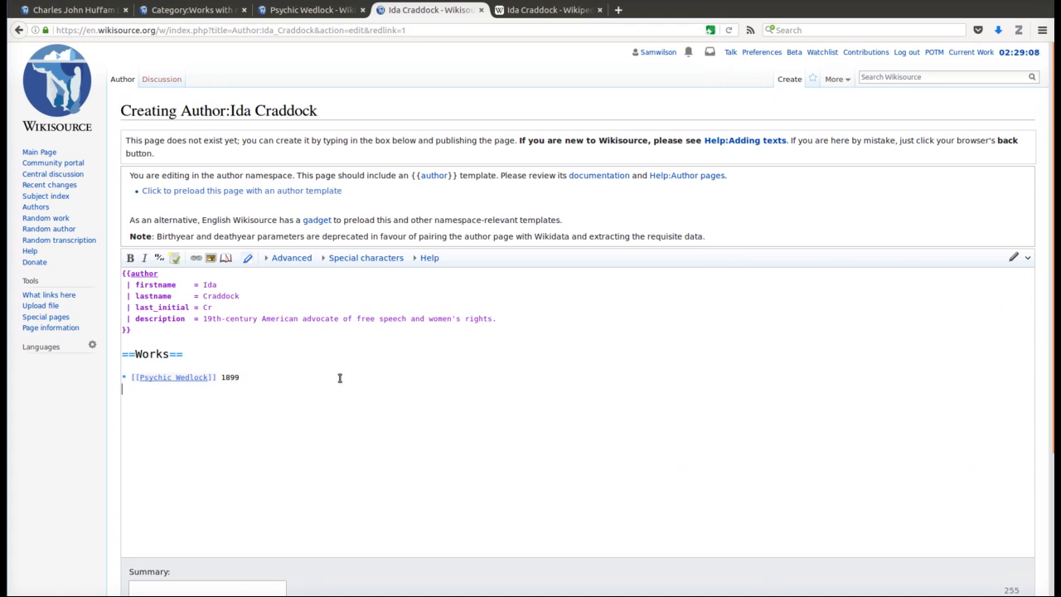
pyautogui.press('Return')
pyautogui.scroll(-2, 326, 363)
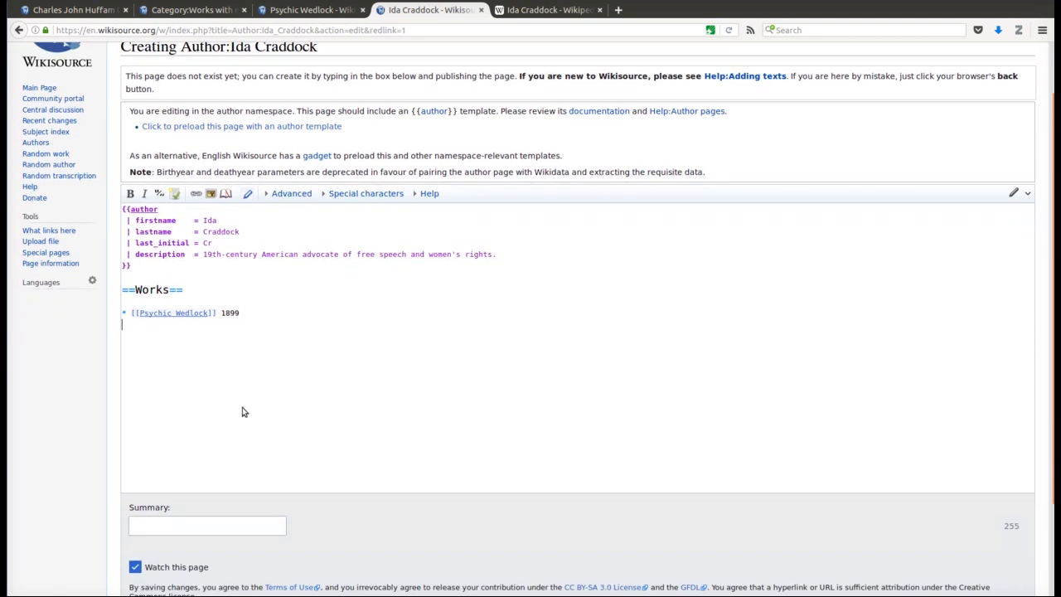
pyautogui.scroll(-2, 267, 373)
pyautogui.click(168, 551)
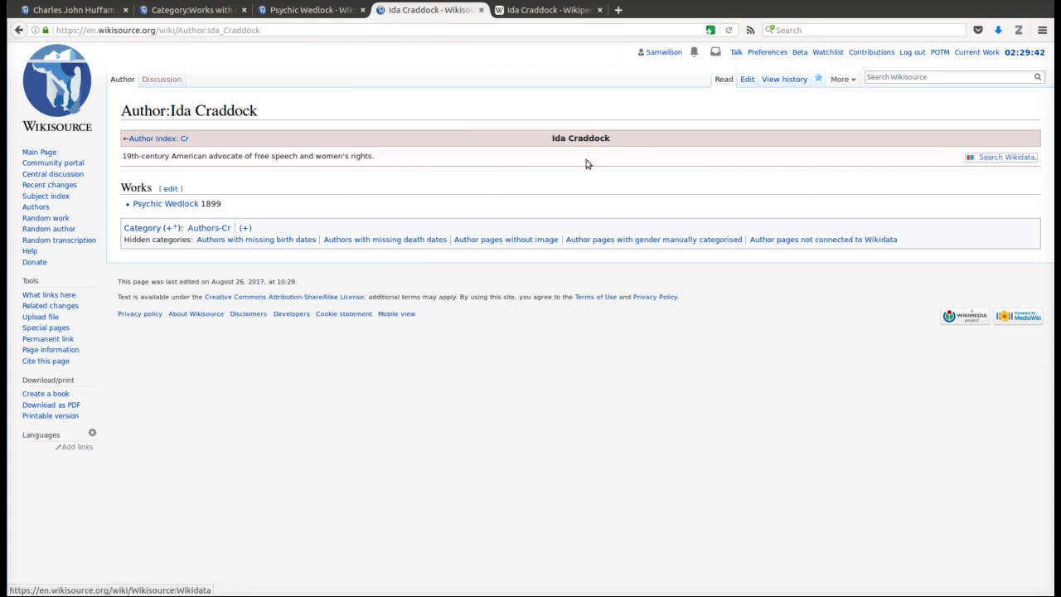
# Step: Open Ida Craddock's Wikidata item from her Wikipedia article
pyautogui.moveTo(552, 139); pyautogui.dragTo(625, 147)
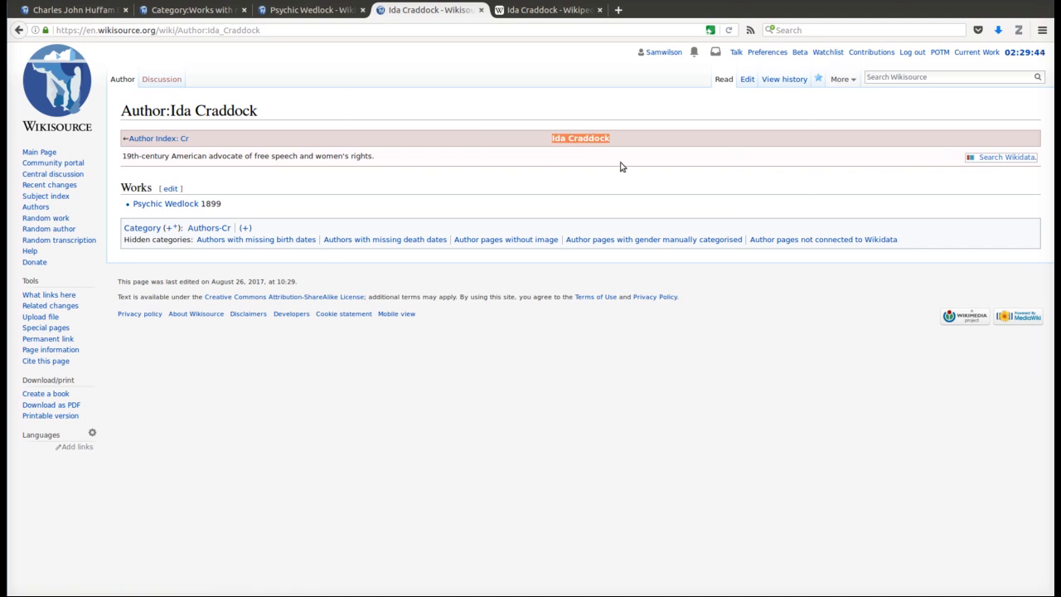
pyautogui.click(566, 12)
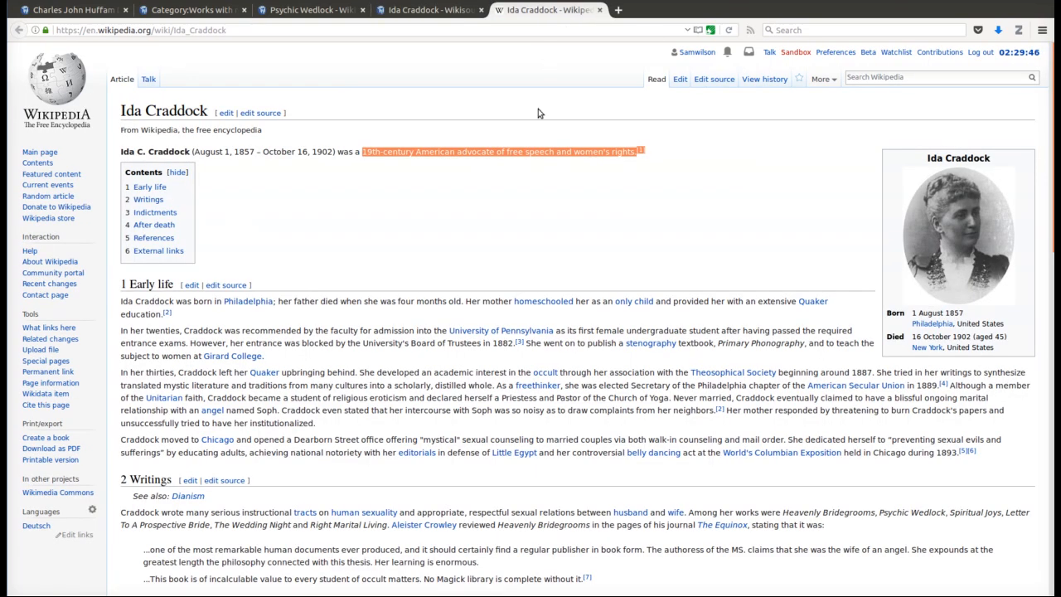
pyautogui.click(517, 210)
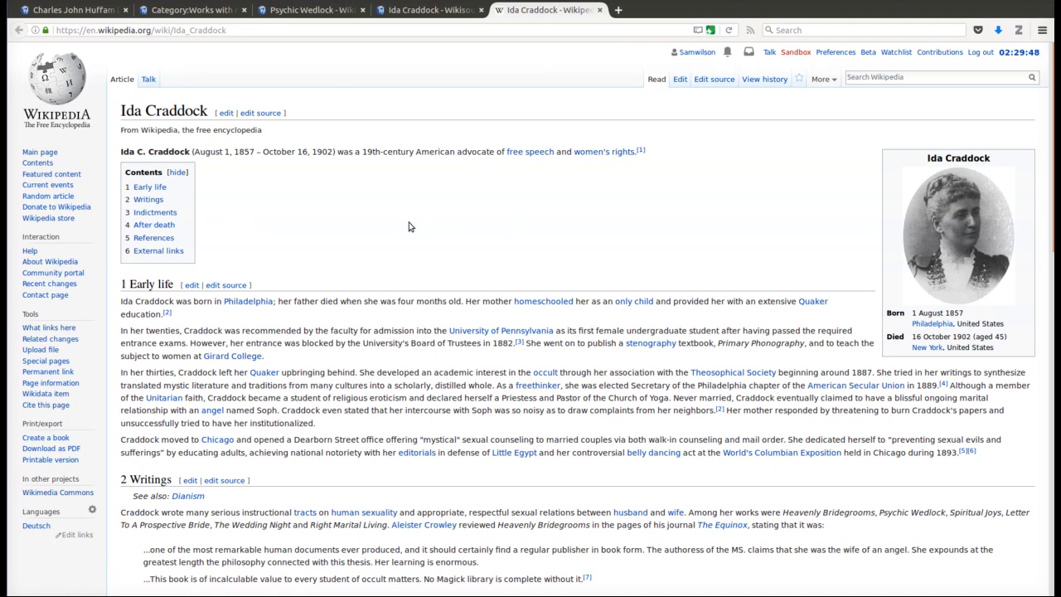
pyautogui.click(60, 395)
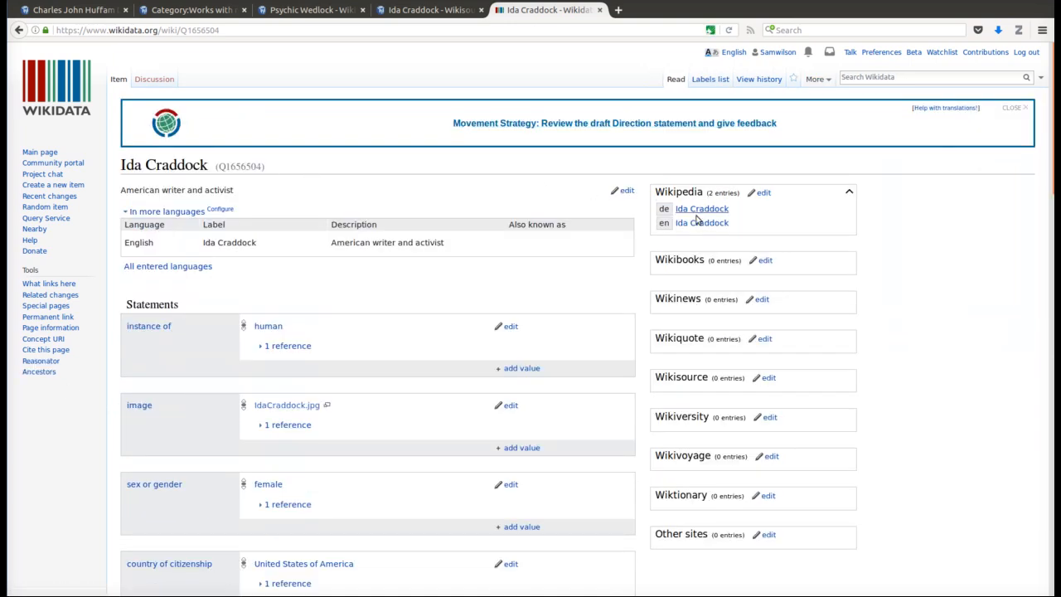
# Step: Start adding a Wikisource sitelink to the Wikidata item, choosing English (en) and entering "author:Ida Cradd" as the page
pyautogui.click(768, 378)
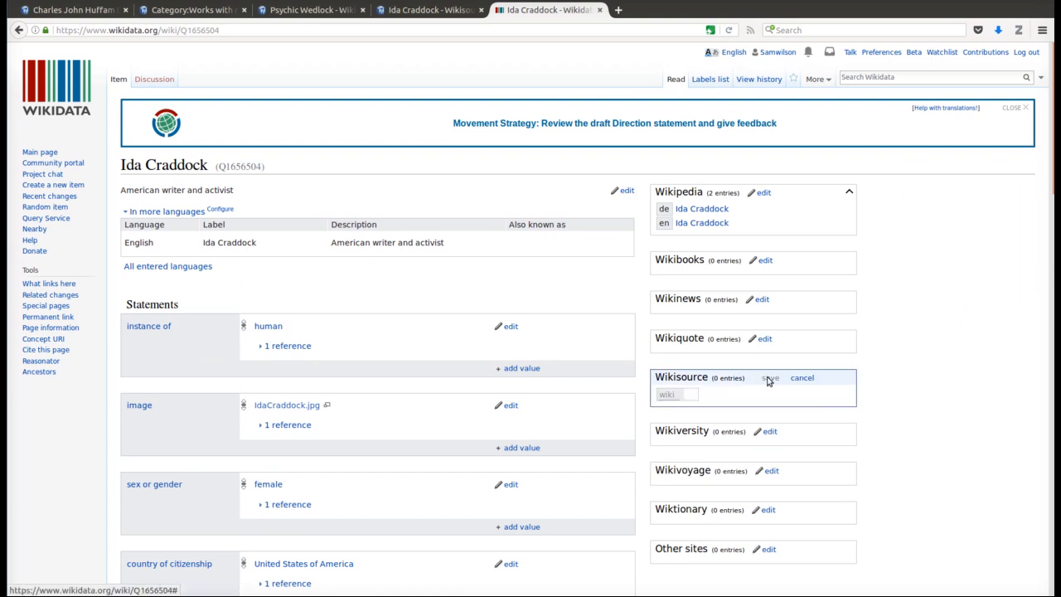
pyautogui.write('e')
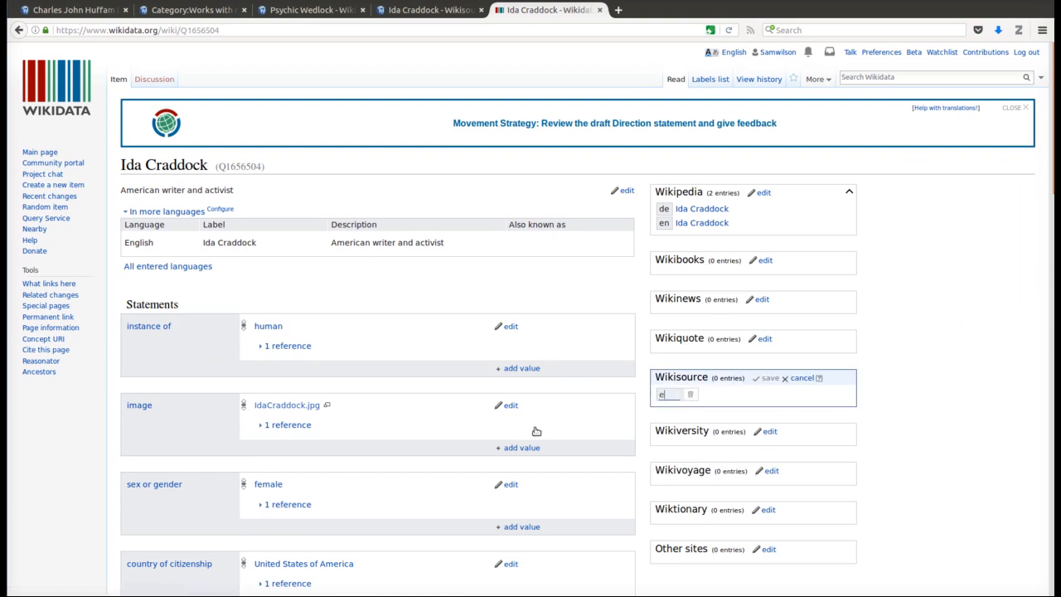
pyautogui.write('n')
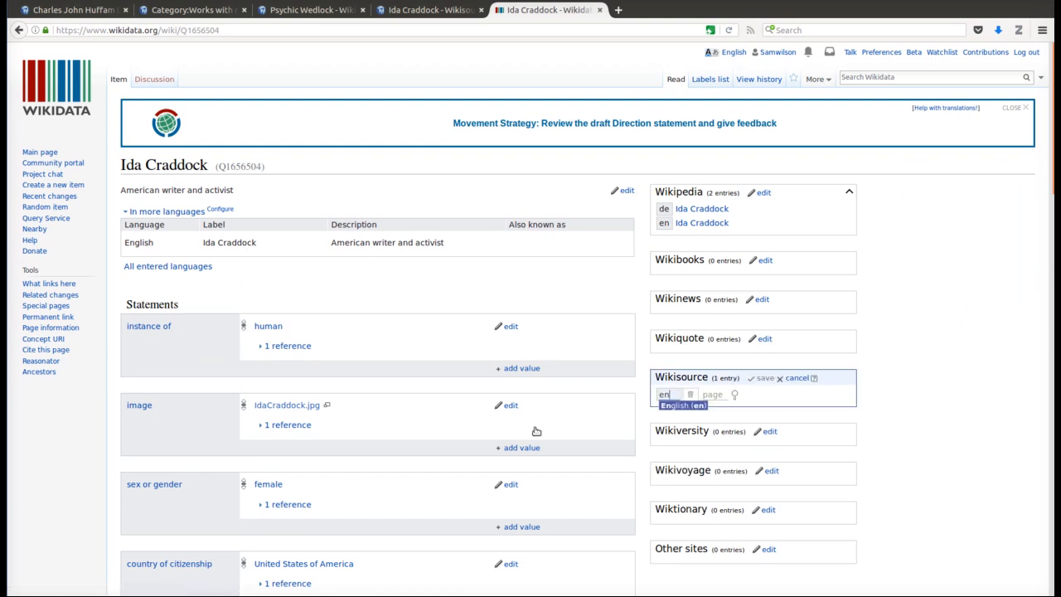
pyautogui.click(700, 404)
pyautogui.click(713, 396)
pyautogui.write('author:')
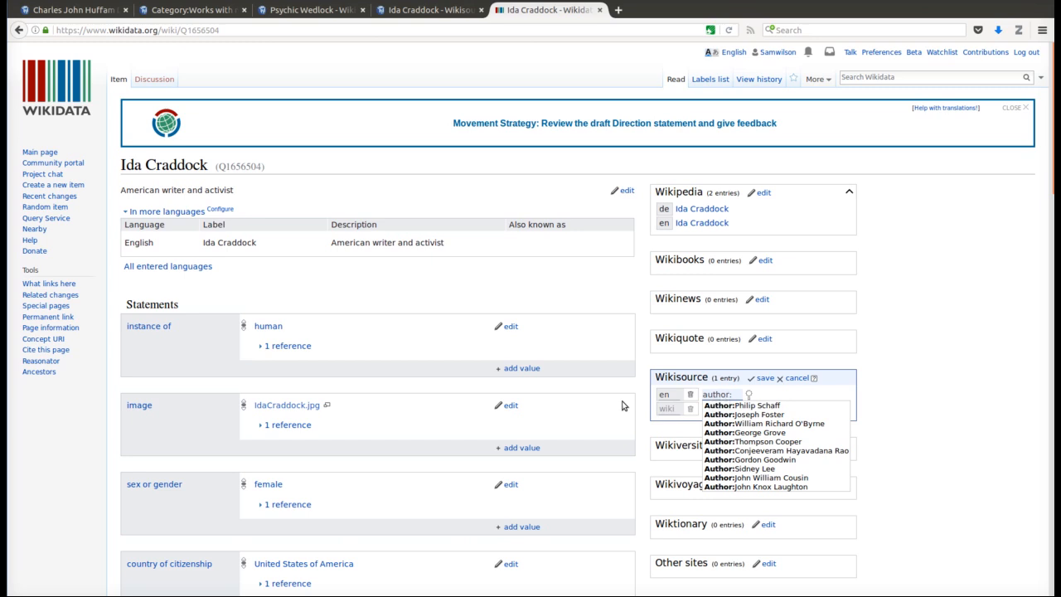
pyautogui.write('Ida Cradd')
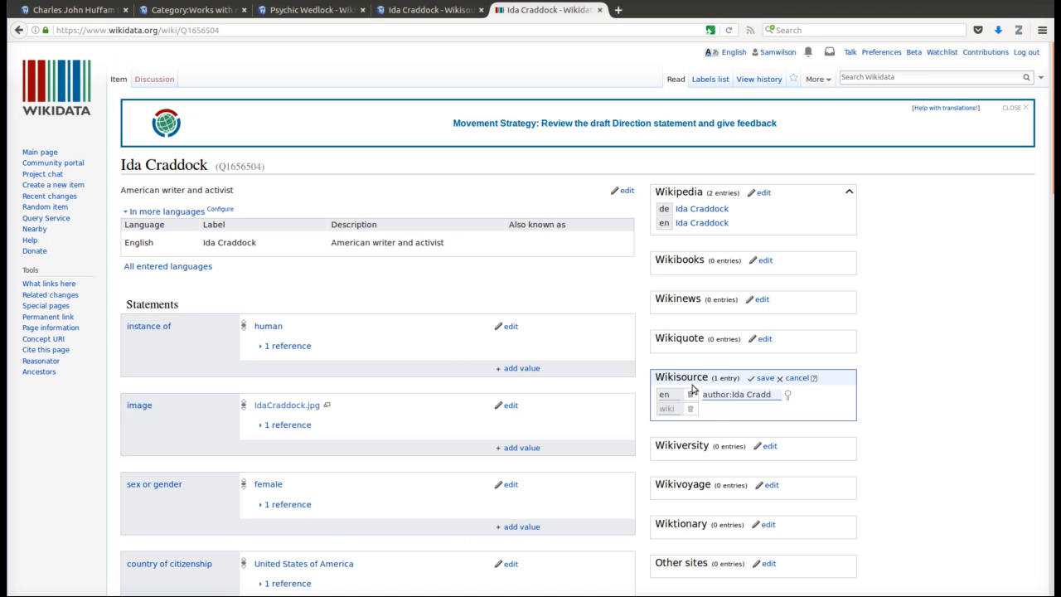
# Step: Copy the title "Author:Ida Craddock" from the Wikisource author page, replace the sitelink's partial page name with it, and save the sitelink
pyautogui.click(423, 10)
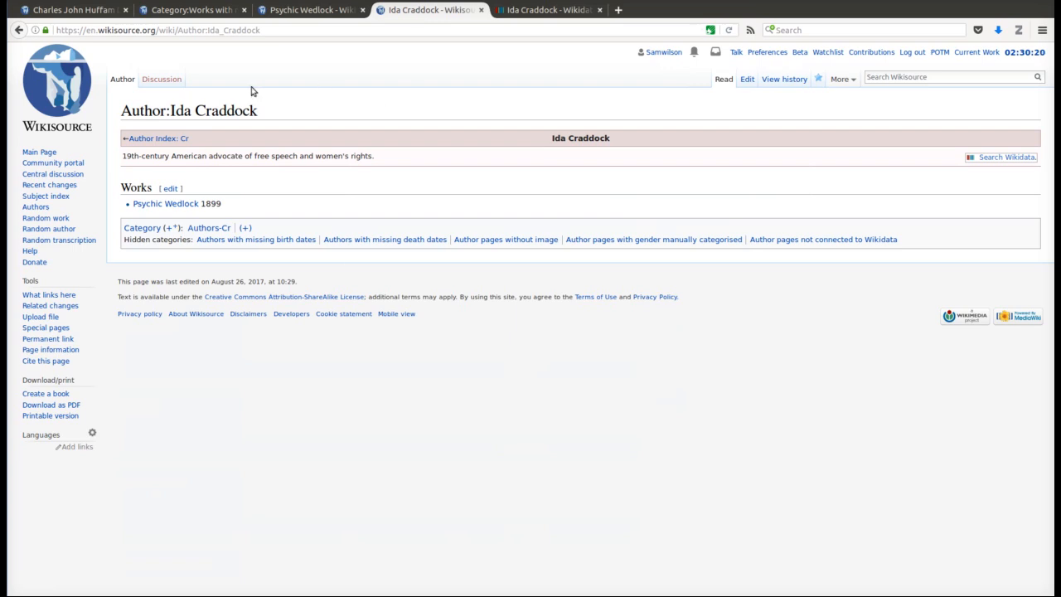
pyautogui.tripleClick(210, 105)
pyautogui.hotkey('ctrl', 'c')
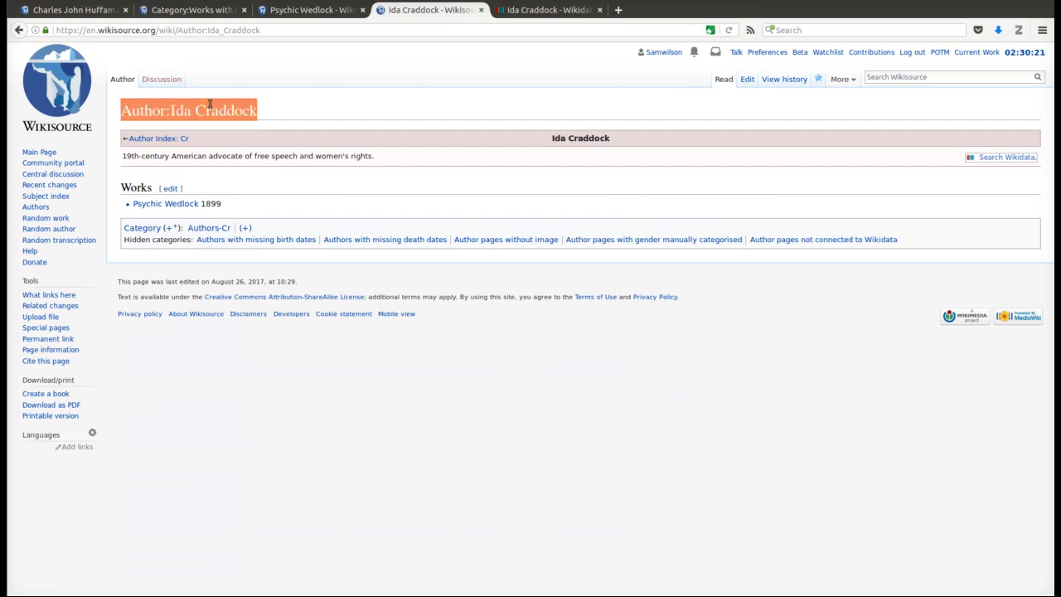
pyautogui.click(531, 10)
pyautogui.doubleClick(745, 394)
pyautogui.hotkey('ctrl', 'v')
pyautogui.click(763, 378)
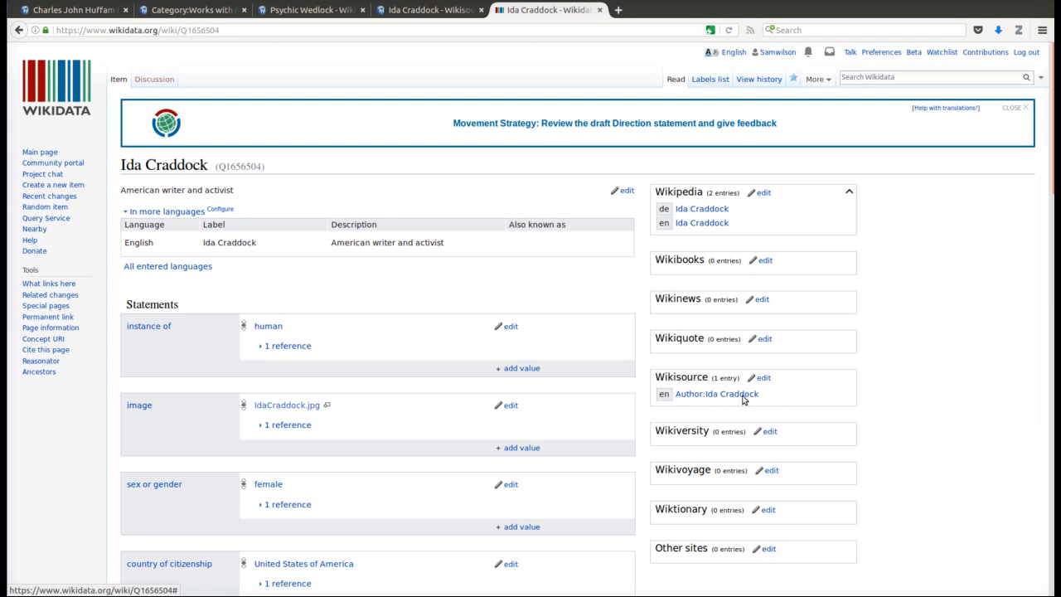
# Step: Return to the Wikisource author page and purge it to load the Wikidata connection
pyautogui.click(431, 9)
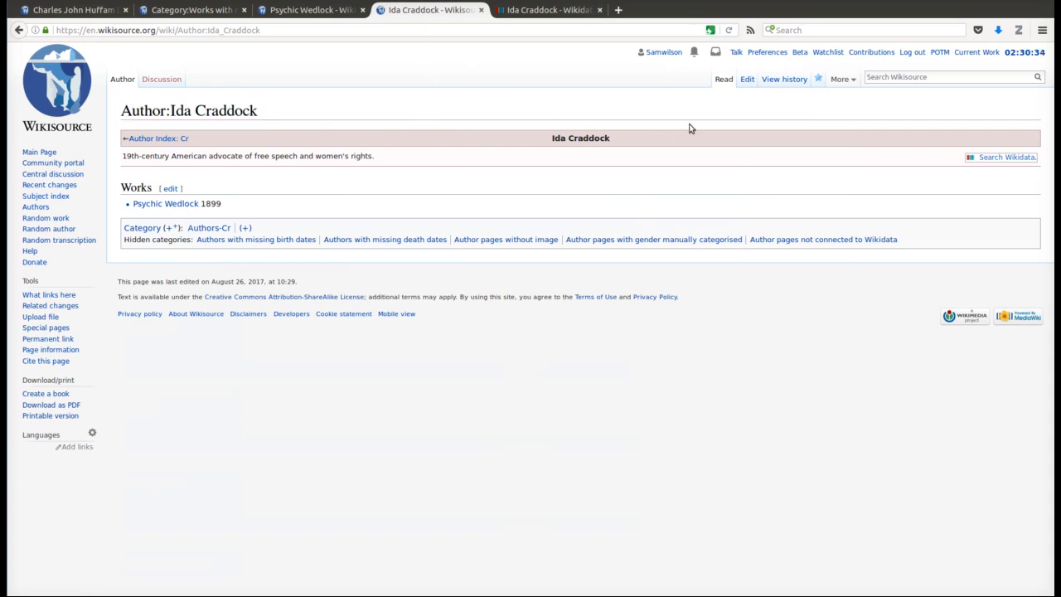
pyautogui.click(1028, 51)
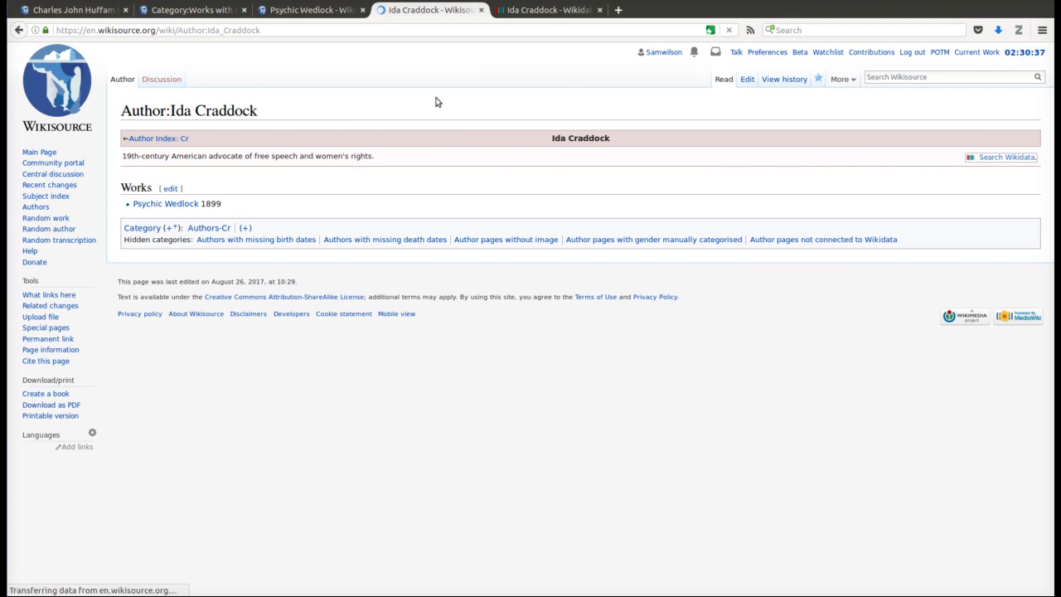